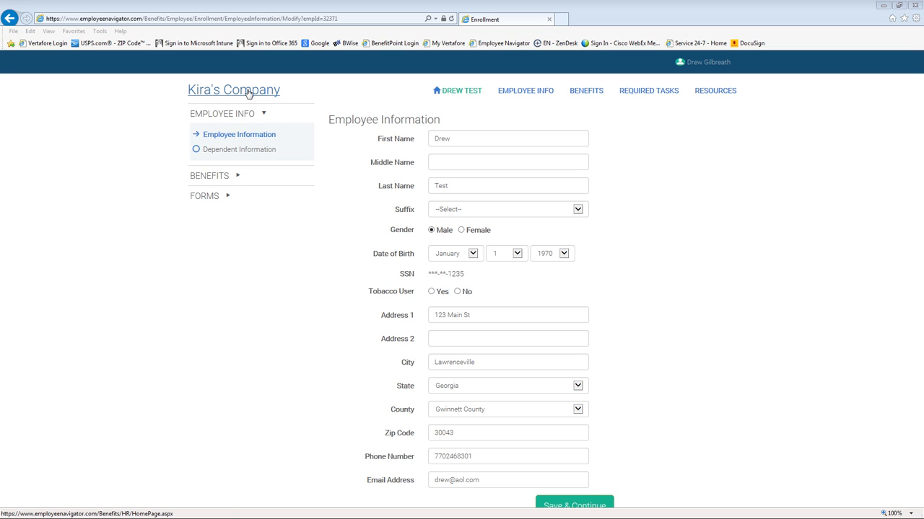
Expand the Benefits and Forms sections in the sidebar and scroll to the bottom of the Employee Information page
click(219, 178)
click(208, 288)
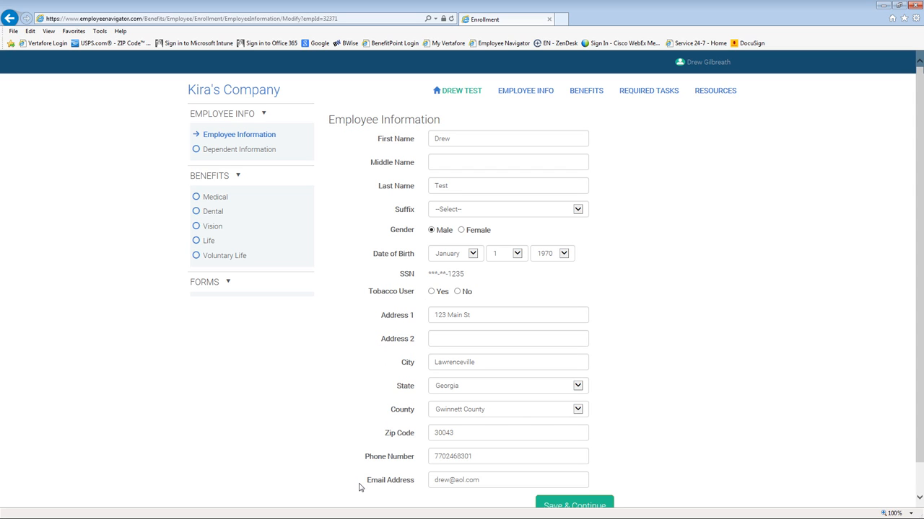
scroll(668, 337, down, 1)
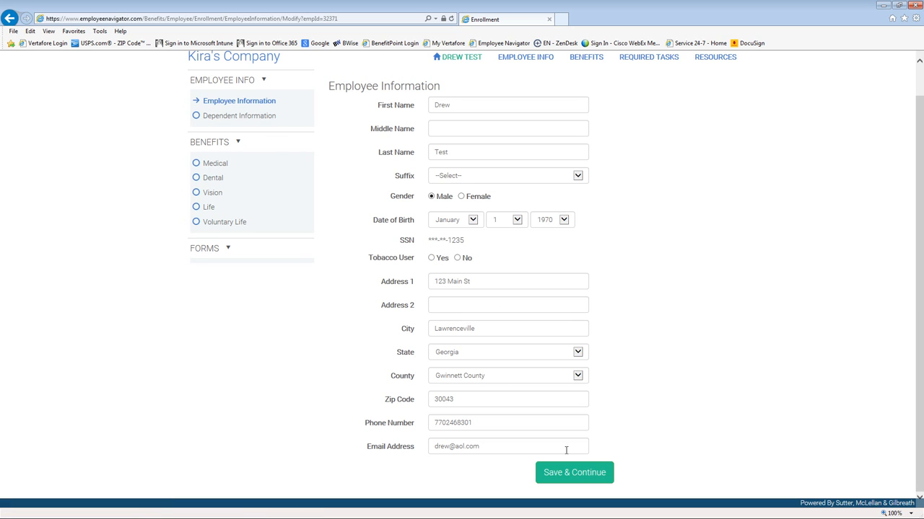
Save the employee information and start a new Spouse dependent with the spouse's first and last name
click(575, 472)
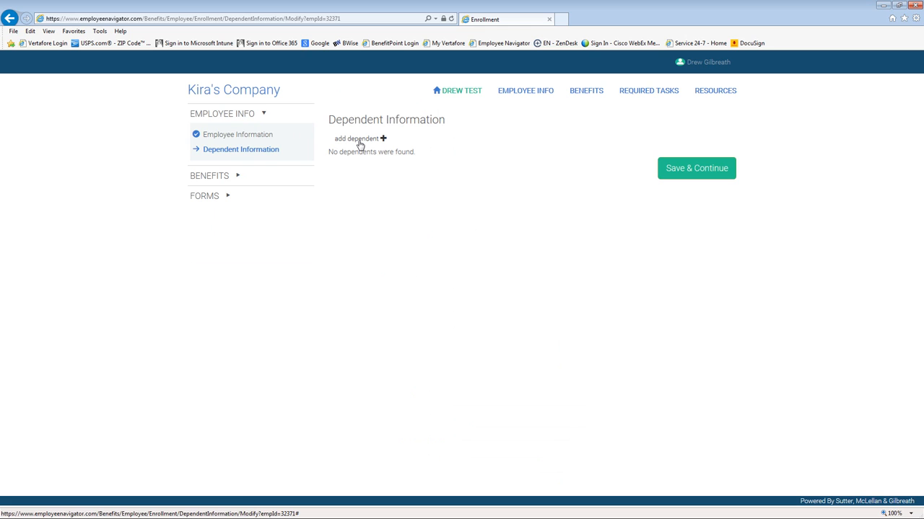
click(359, 140)
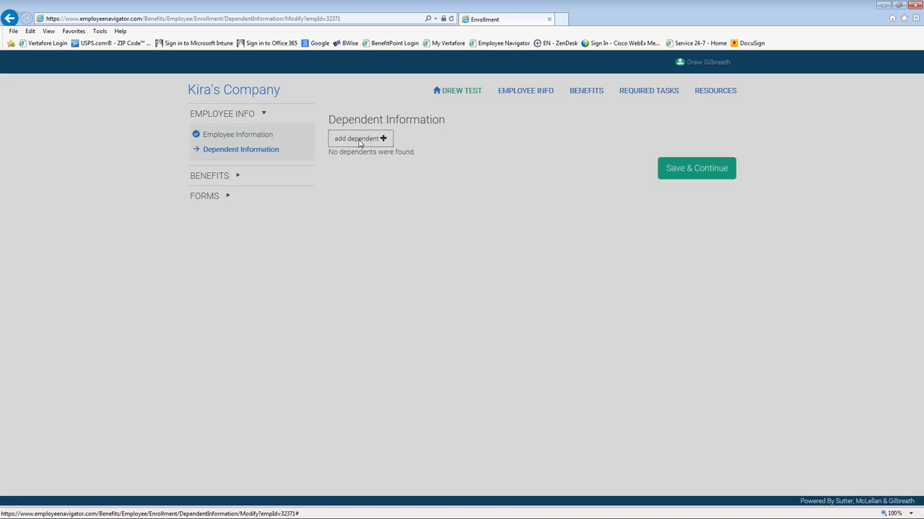
text(Kira)
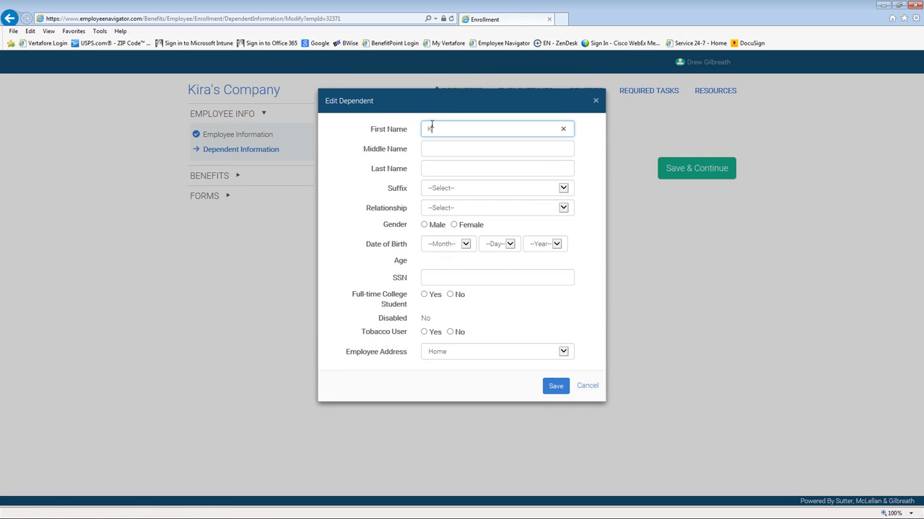
key(Tab)
key(Tab)
text(Test)
key(Tab)
key(Tab)
key(Down)
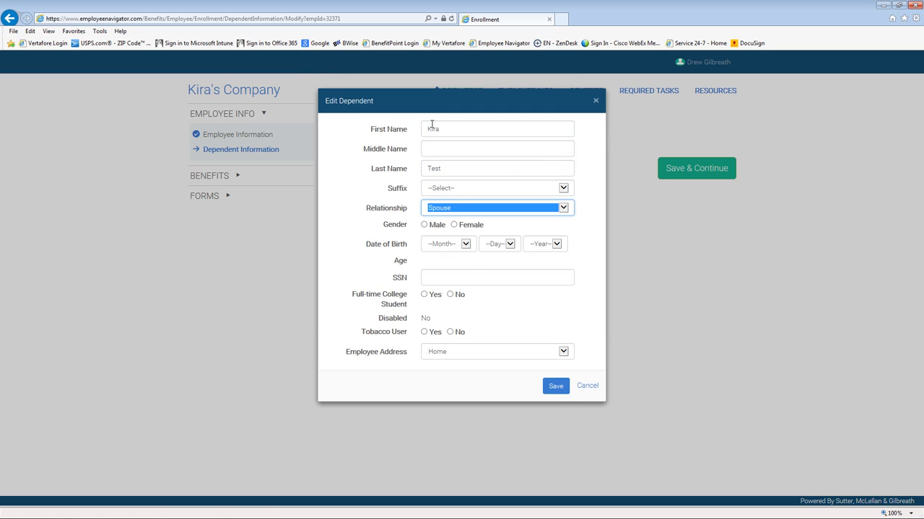
Mark the spouse as female, born 02/01/1969, enter the spouse's SSN, and save the dependent
click(454, 224)
click(465, 245)
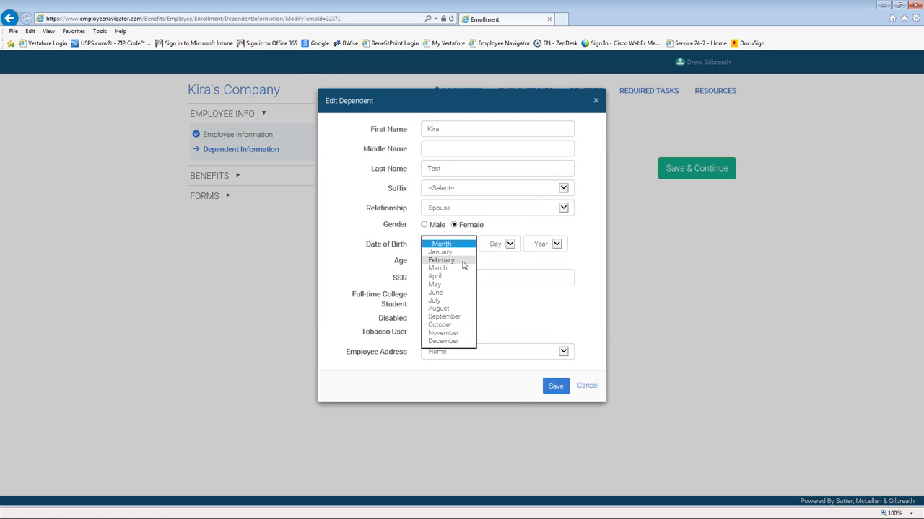
click(462, 265)
click(500, 244)
click(505, 252)
click(545, 244)
drag(563, 295, 567, 326)
click(552, 352)
click(451, 277)
text(132456789)
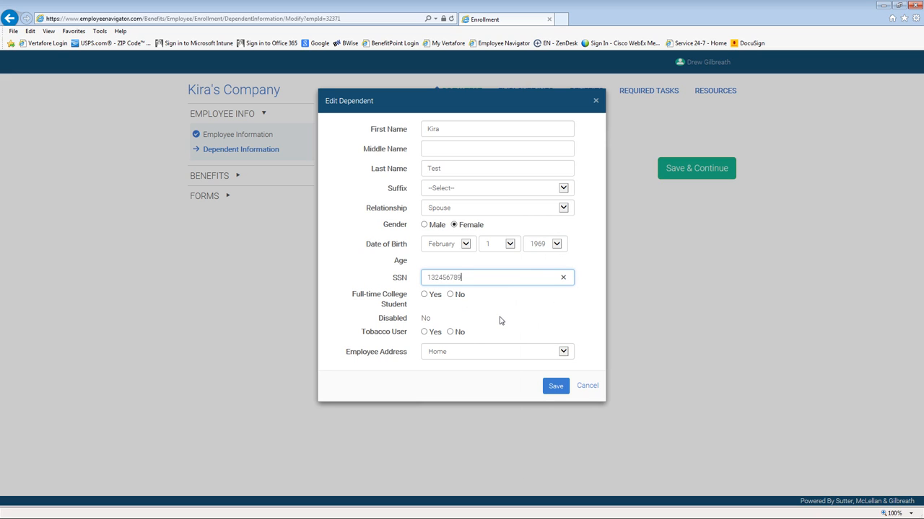
click(557, 387)
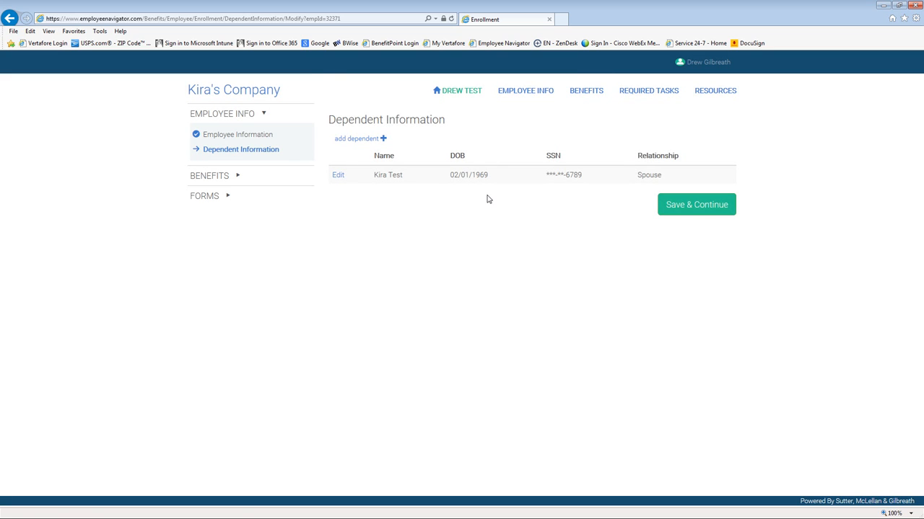
Save the Dependent Information page and proceed to the Medical enrollment step
click(682, 207)
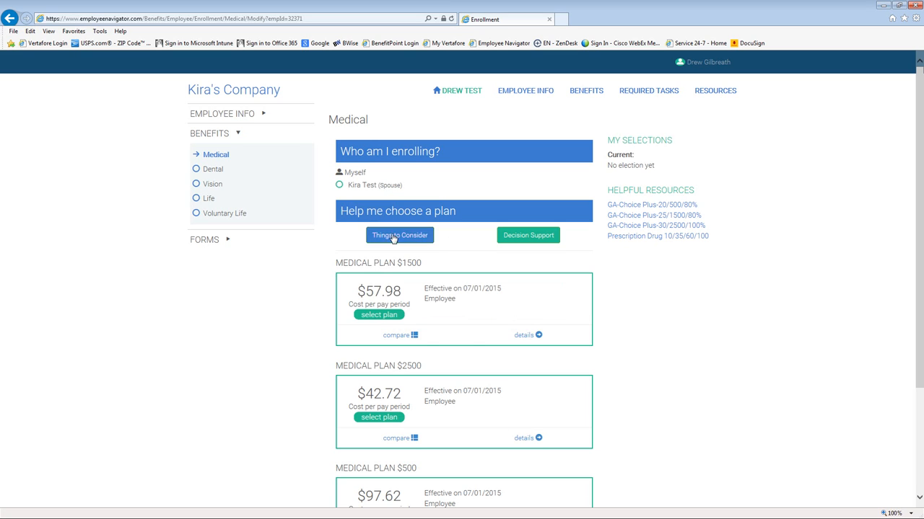
Add the spouse to Medical enrollment so Employee + Spouse rates are shown
click(339, 186)
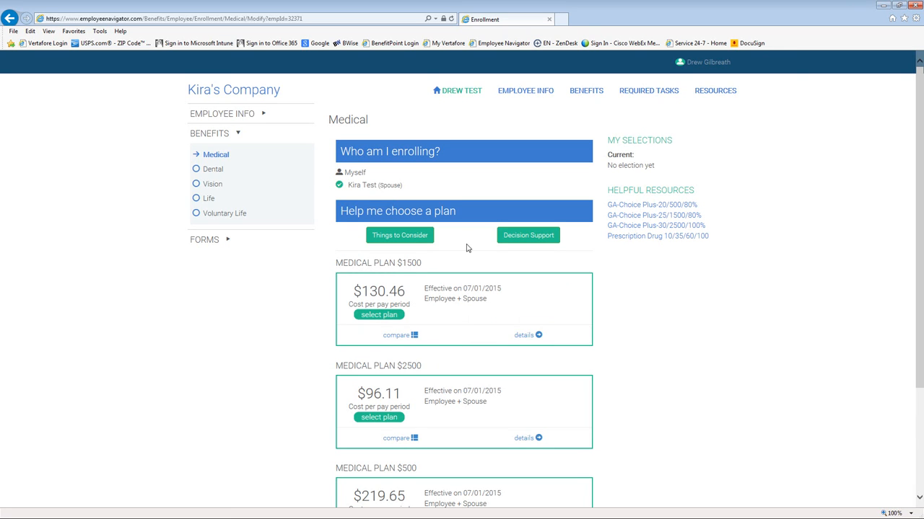
click(390, 237)
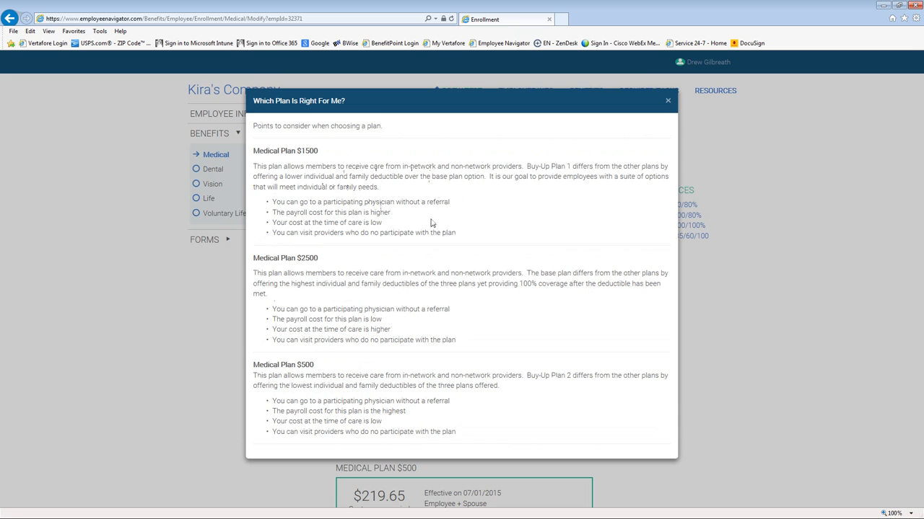
click(668, 100)
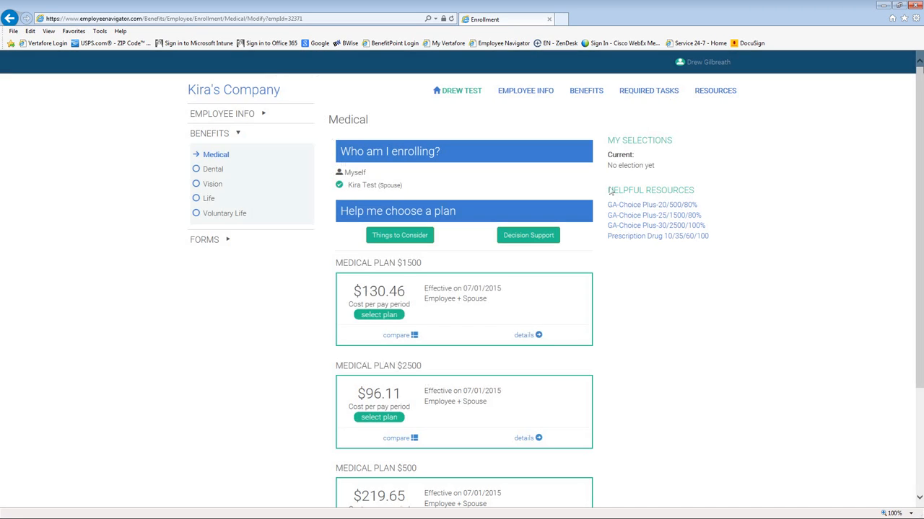
click(520, 238)
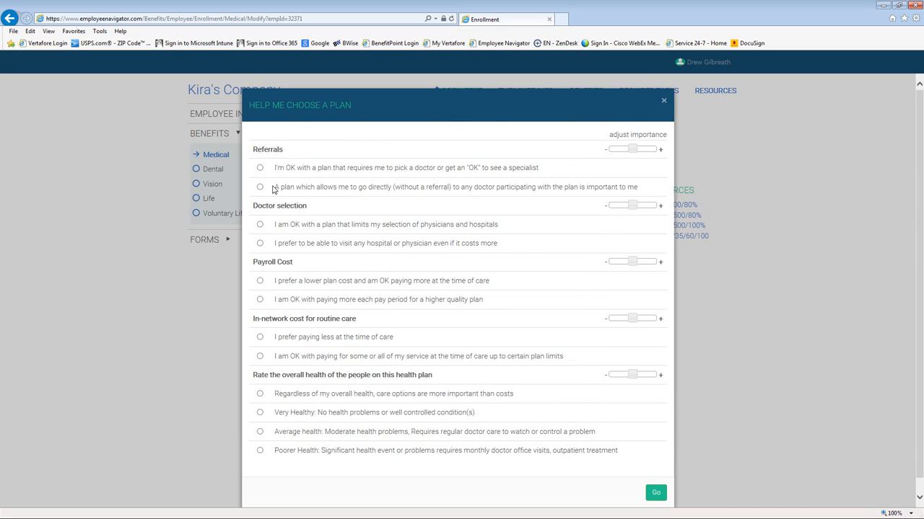
mouse_move(633, 148)
mouse_down()
mouse_move(658, 152)
mouse_move(609, 150)
mouse_move(633, 153)
mouse_up()
click(664, 101)
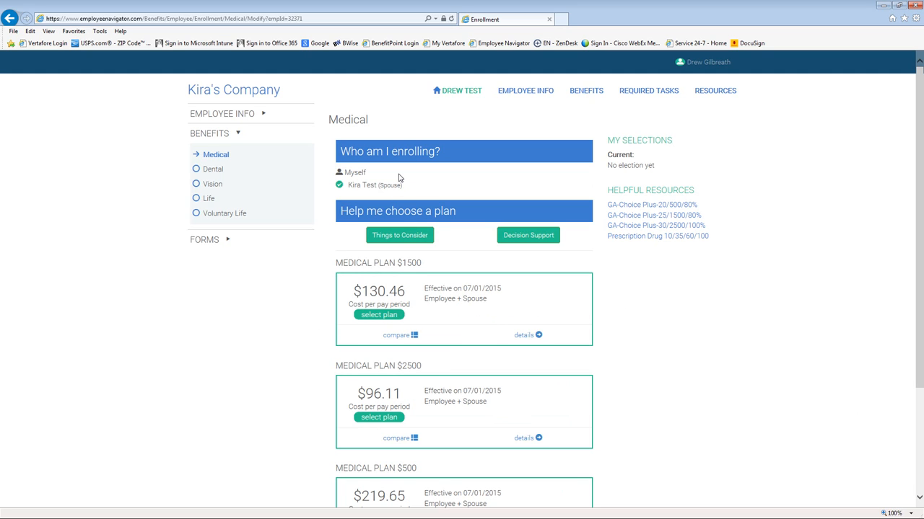
Elect Medical Plan $1500 at $130.46 per pay period and save the election
click(382, 316)
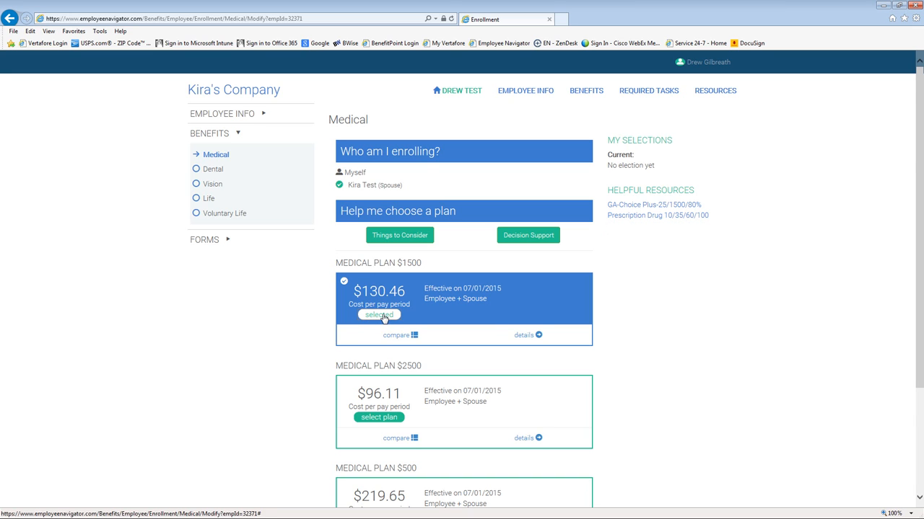
scroll(691, 314, down, 3)
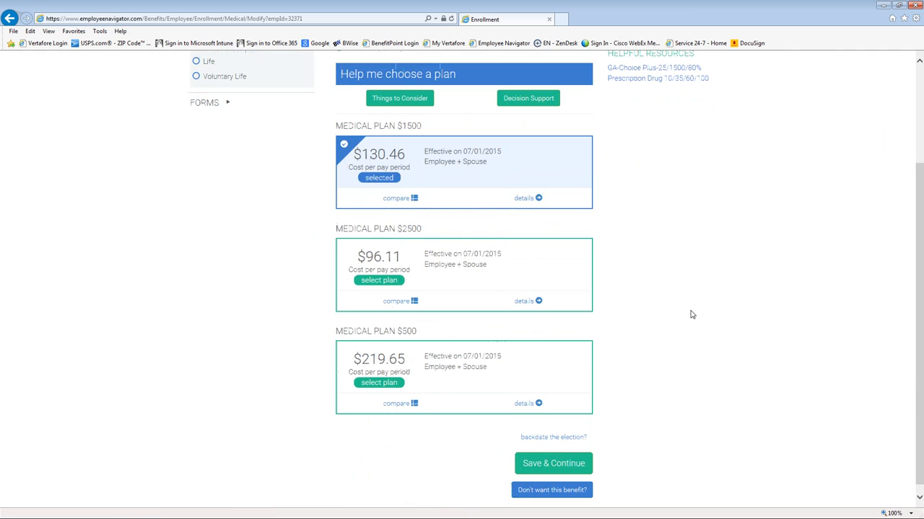
click(556, 465)
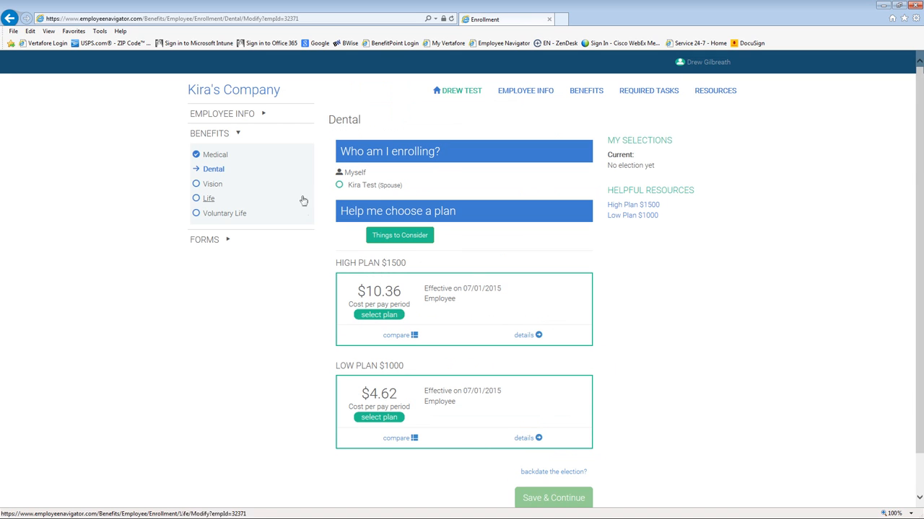
Include the spouse in dental, elect High Plan $1500 at $41.36, and save
click(339, 185)
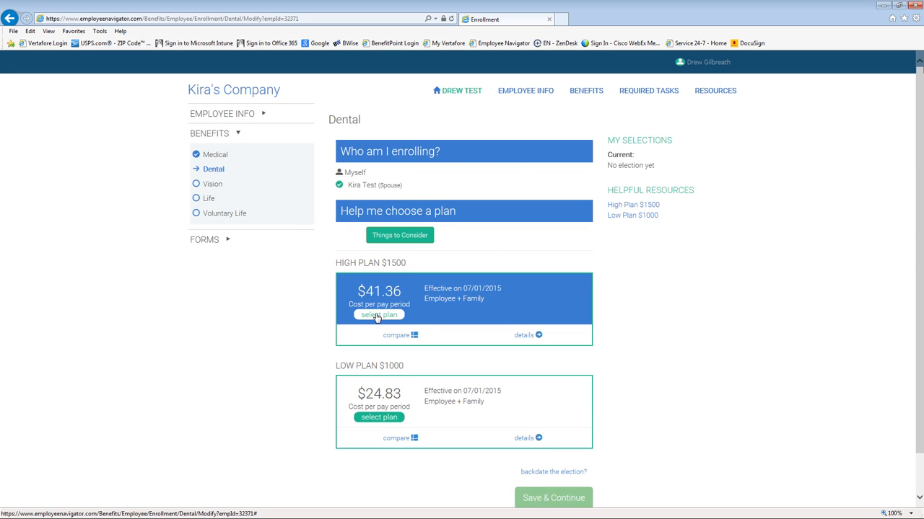
click(376, 315)
click(554, 498)
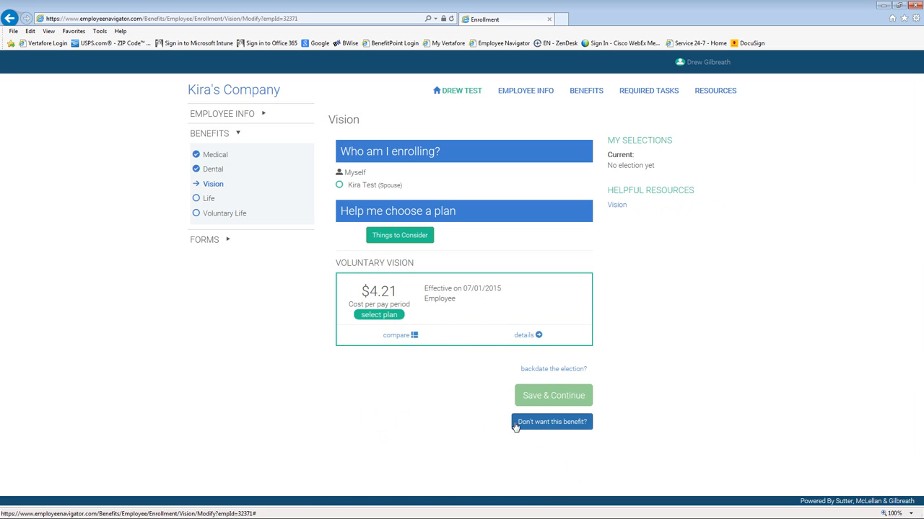
Decline Vision coverage with Cost as the reason and review the Vision step
click(553, 425)
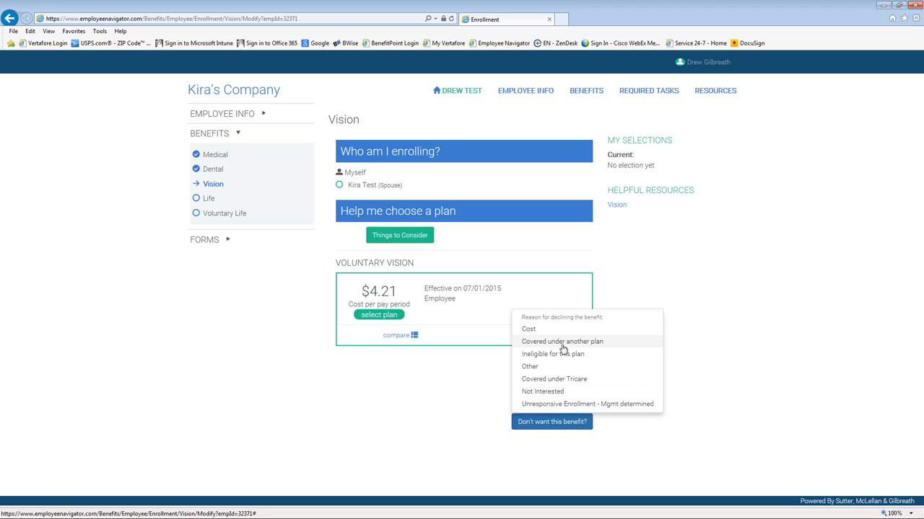
click(540, 331)
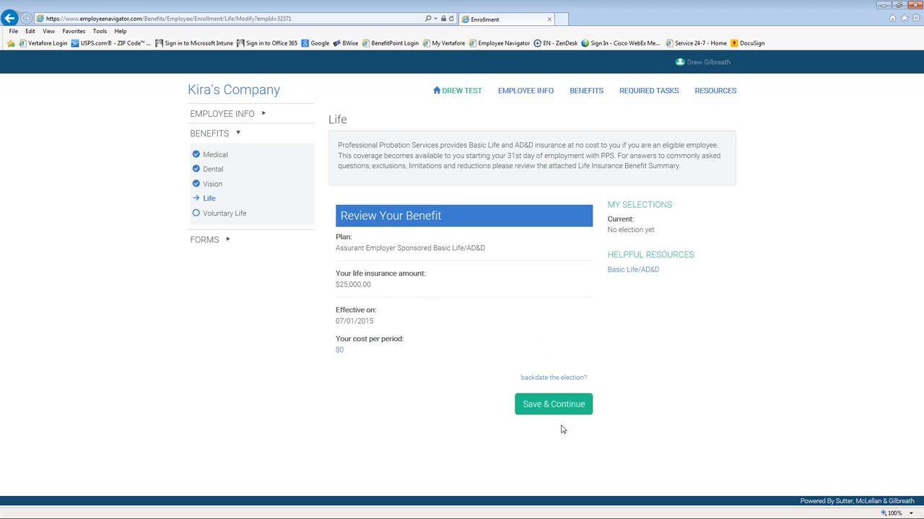
click(210, 187)
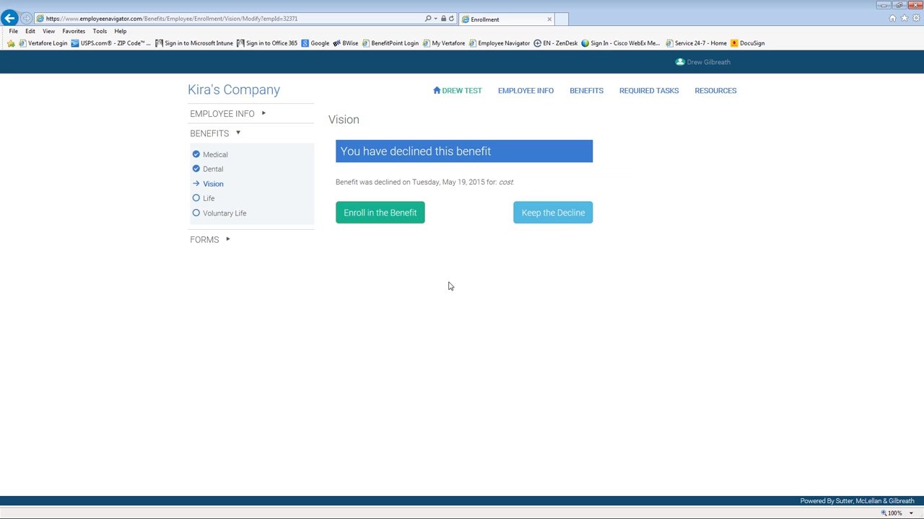
Keep Vision declined and save the no-cost Basic Life/AD&D plan with $25,000 coverage
click(553, 215)
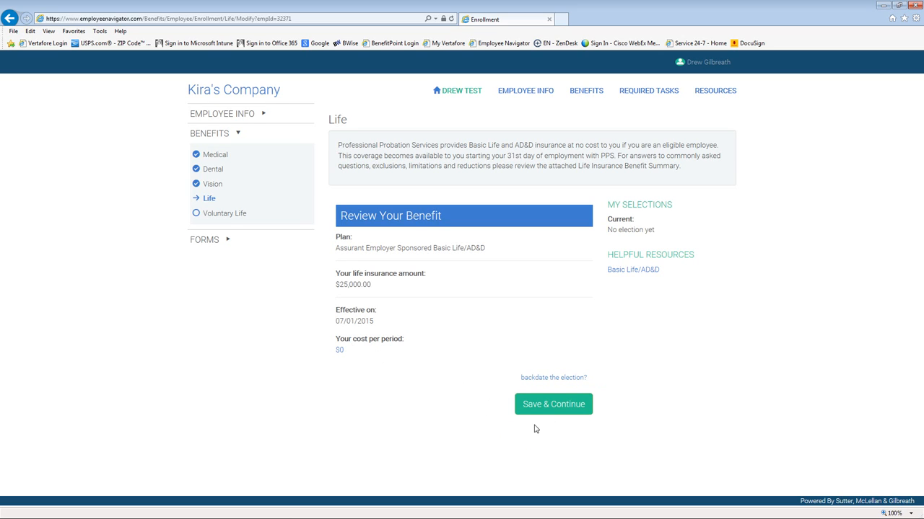
click(556, 407)
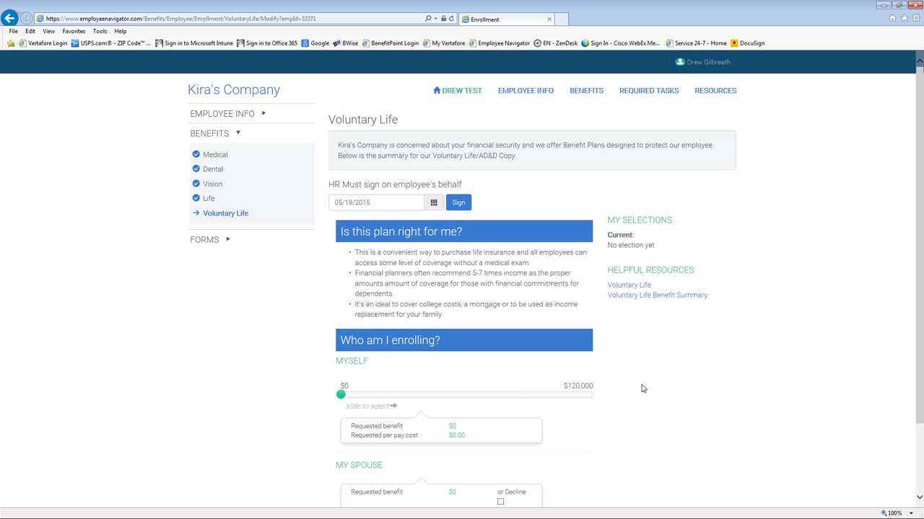
Set employee Voluntary Life coverage to $30,000, decline spouse coverage, and save the election
scroll(641, 385, down, 2)
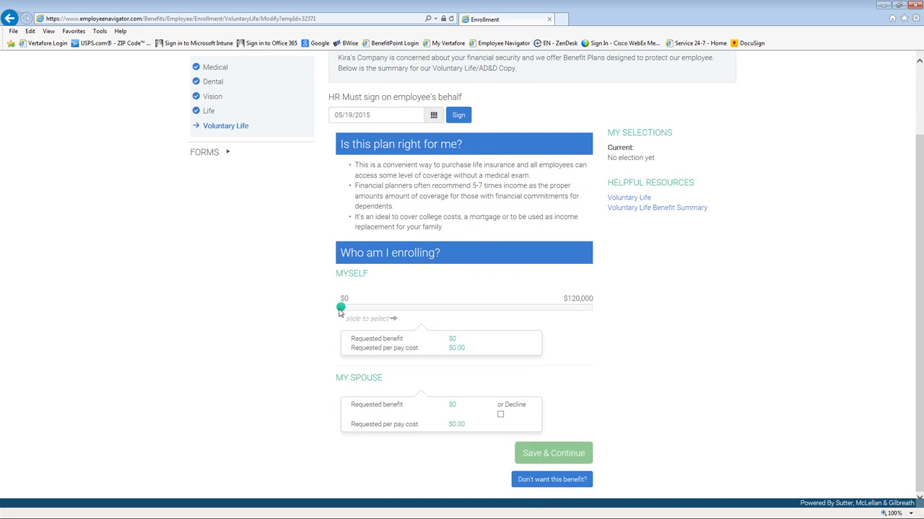
drag(341, 309, 362, 309)
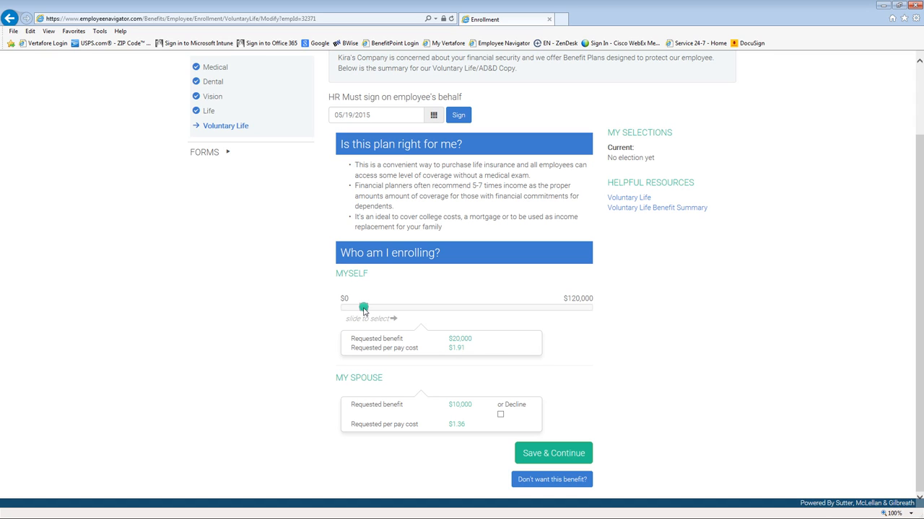
drag(364, 310, 471, 315)
click(500, 415)
click(539, 453)
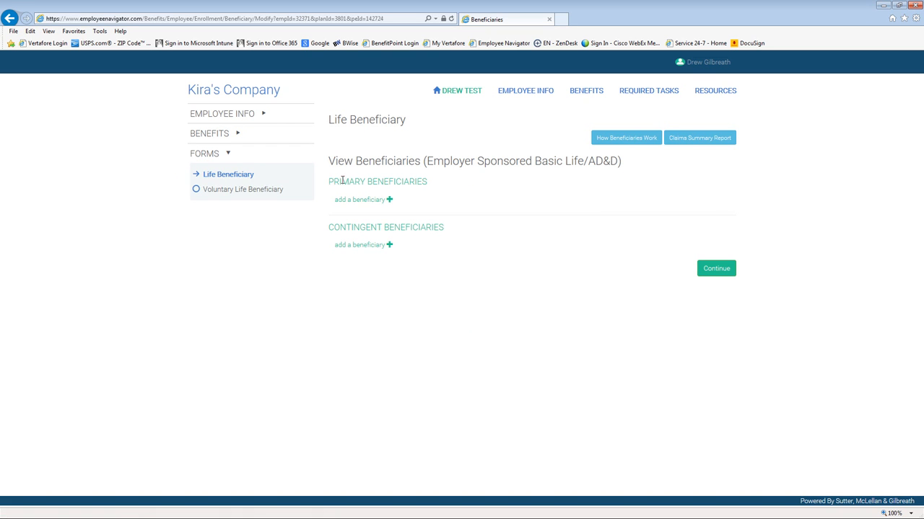
Copy the spouse from existing dependents as the 100% primary Basic Life beneficiary and save
click(363, 200)
click(469, 130)
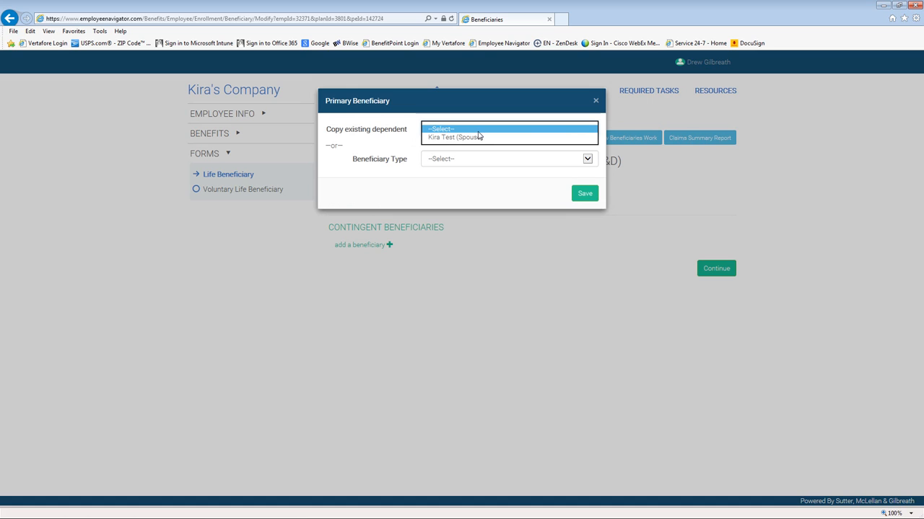
click(482, 138)
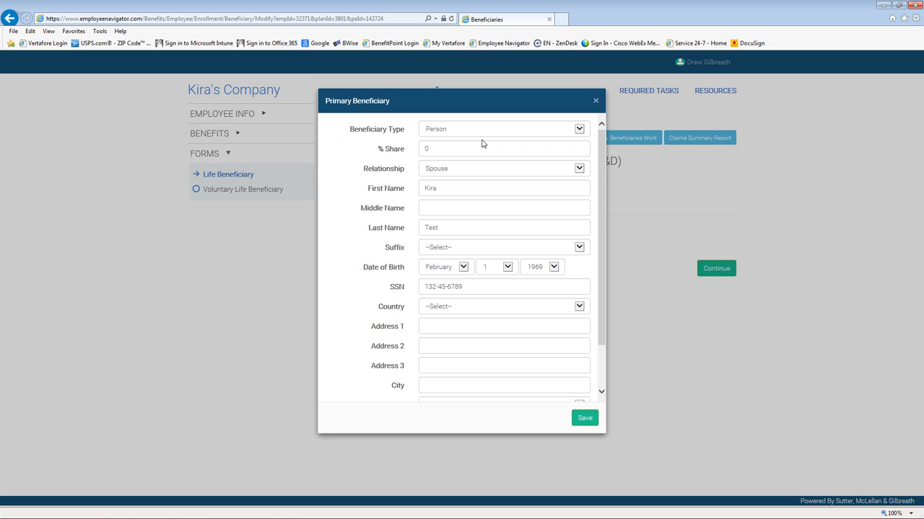
click(465, 152)
drag(464, 151, 348, 155)
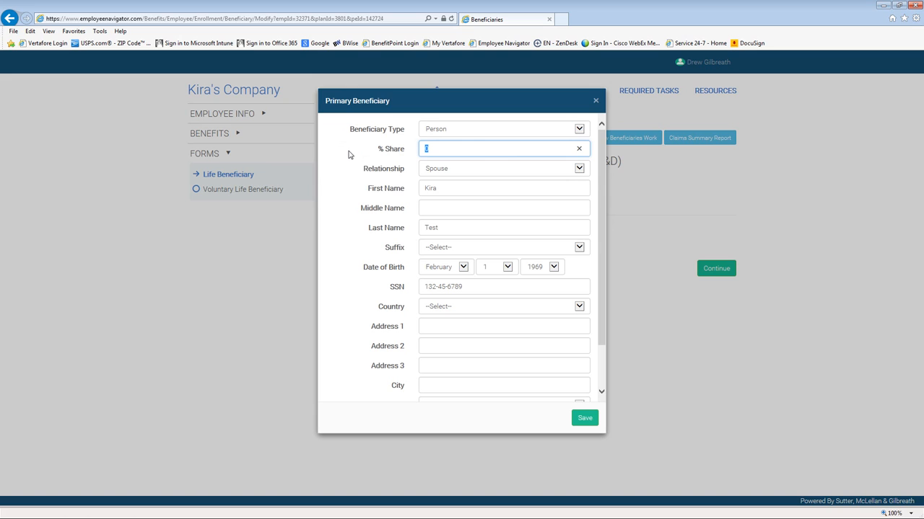
text(100)
click(586, 421)
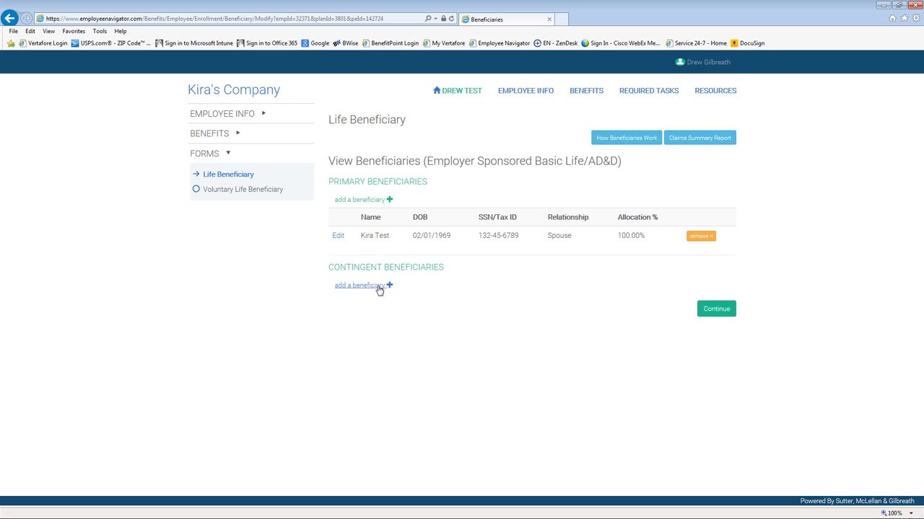
click(708, 312)
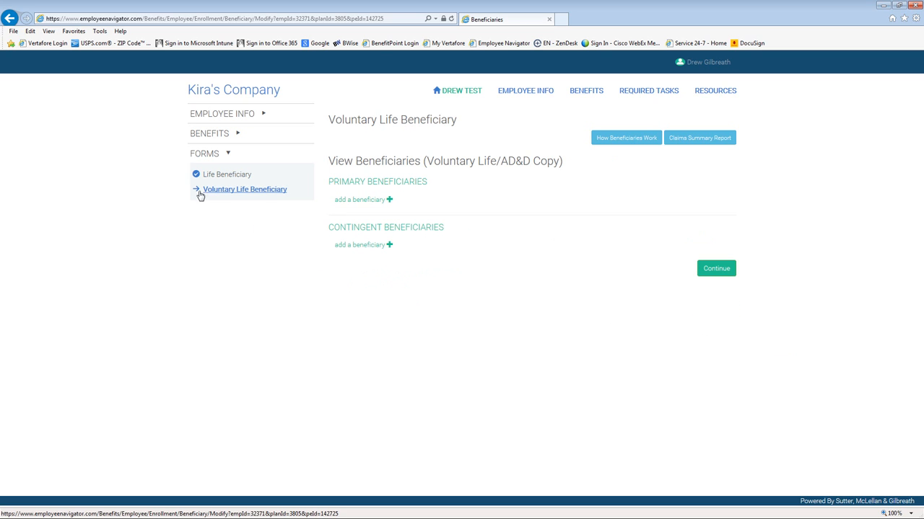
Add the spouse from existing dependents as the 100% Voluntary Life/AD&D primary beneficiary, save, and continue
click(343, 200)
click(480, 130)
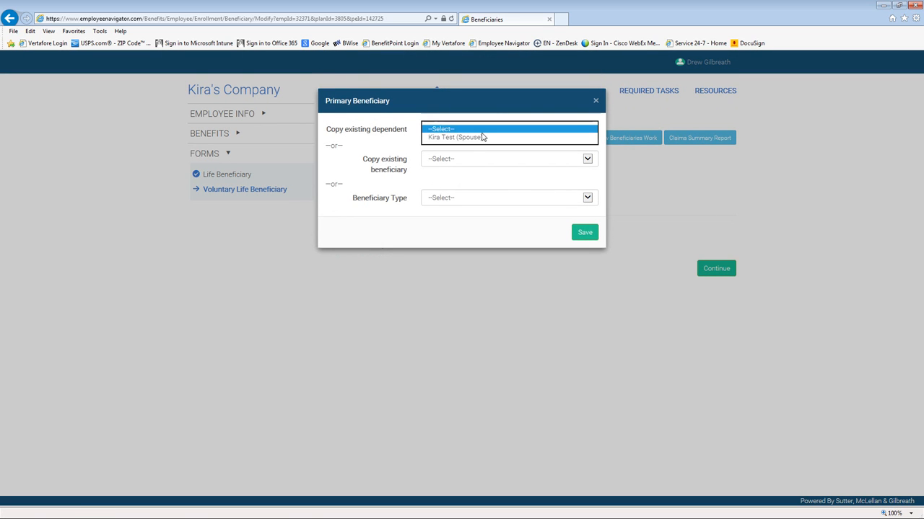
click(485, 139)
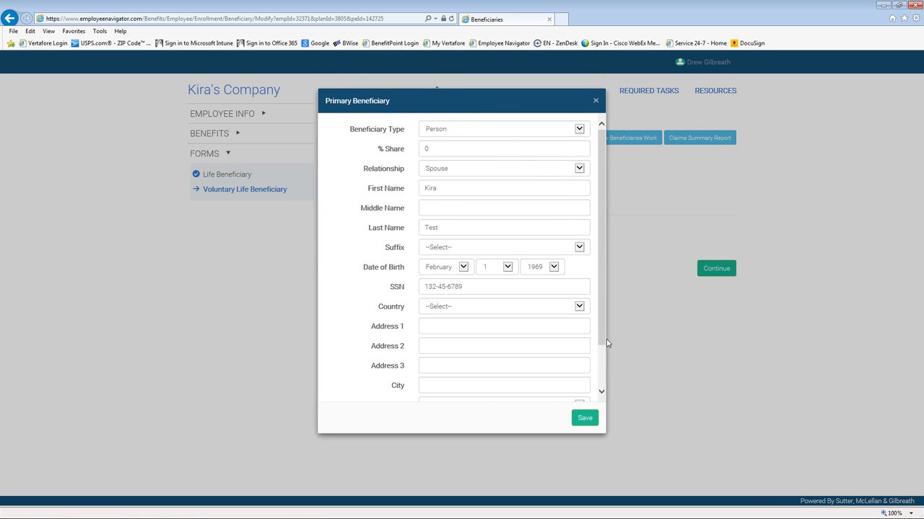
double_click(437, 149)
text(100)
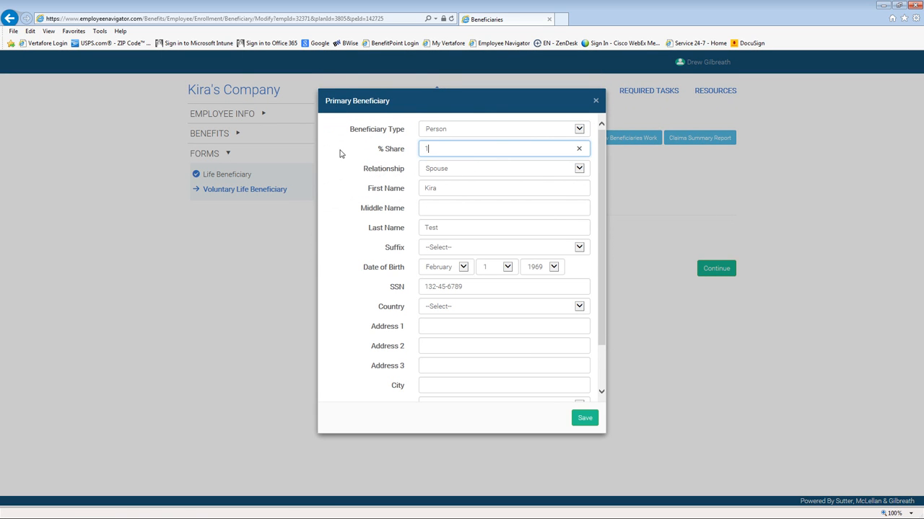
click(578, 425)
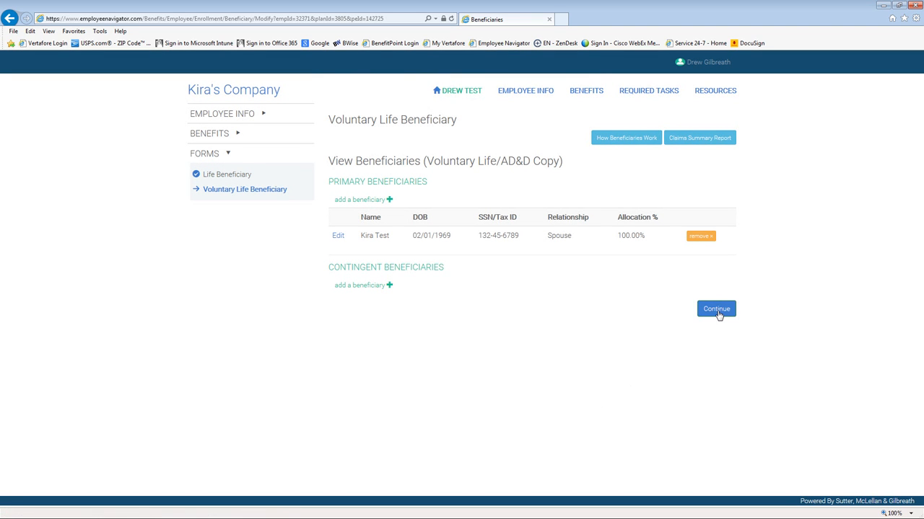
click(716, 310)
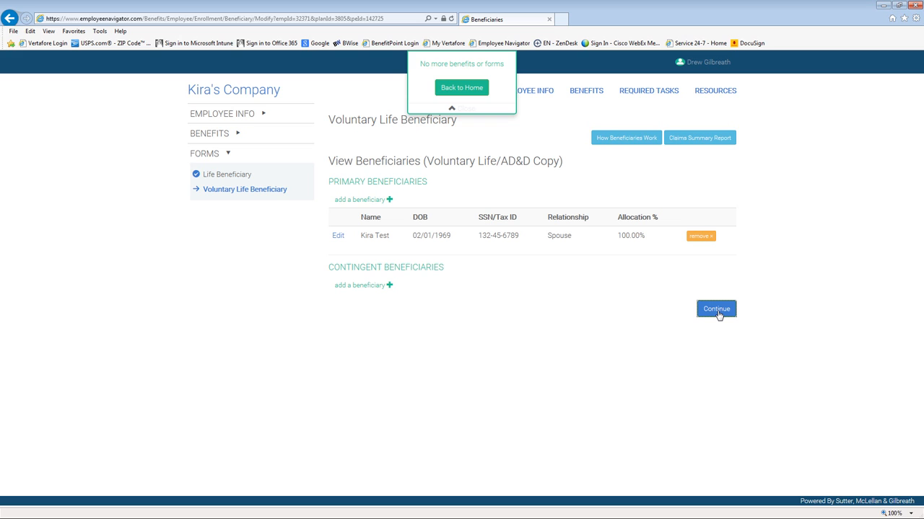